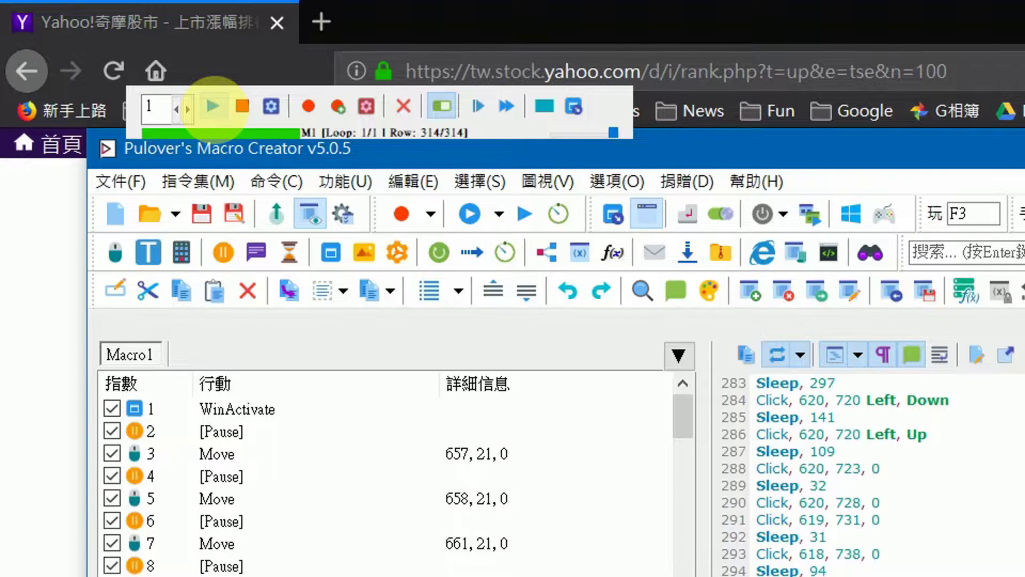
Play back the recorded macro so it opens stocks 2465, 5258, 1806 and 4960 from the ranking in new tabs
{"action": "left_click", "coordinate": [213, 106]}
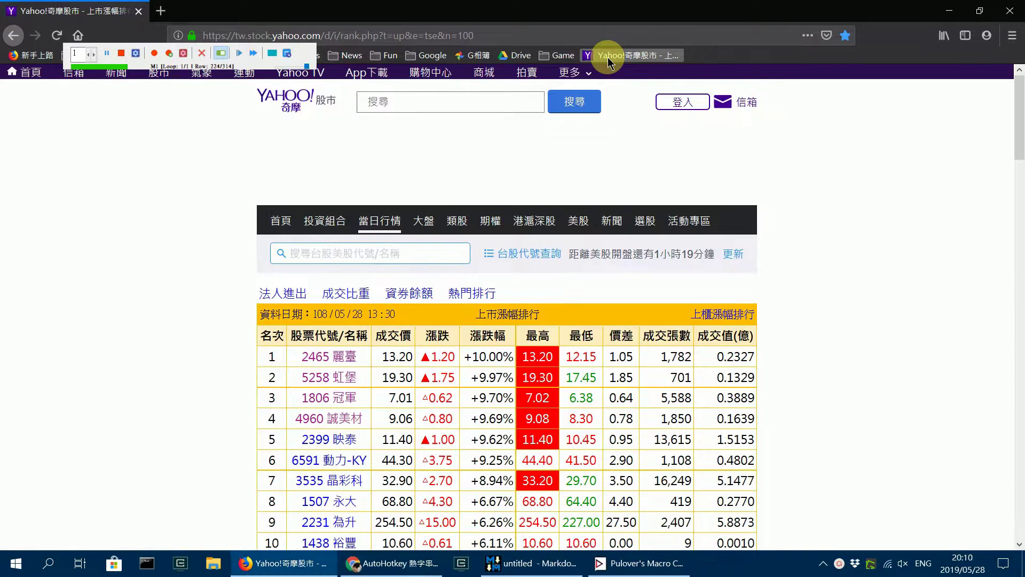
{"action": "middle_click", "coordinate": [330, 365]}
{"action": "middle_click", "coordinate": [331, 378]}
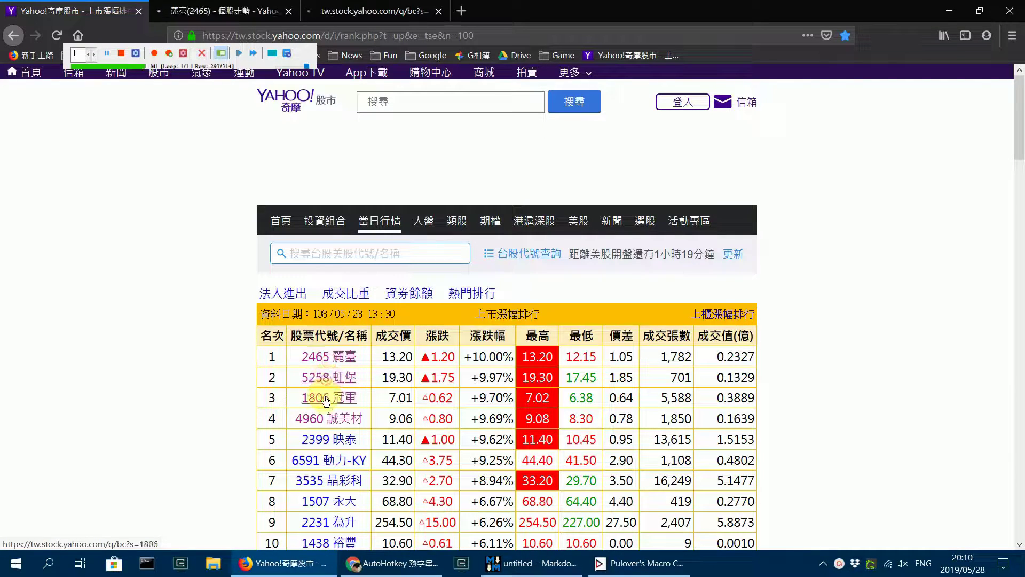
{"action": "middle_click", "coordinate": [322, 398]}
{"action": "middle_click", "coordinate": [322, 420]}
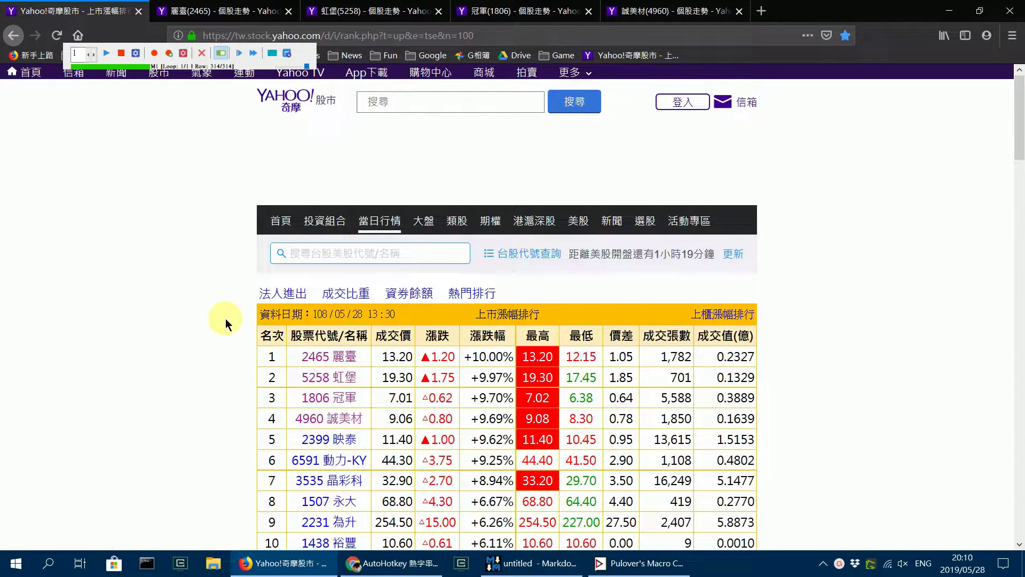
Switch to Pulover's Macro Creator and create a new empty macro project
{"action": "left_click", "coordinate": [643, 564]}
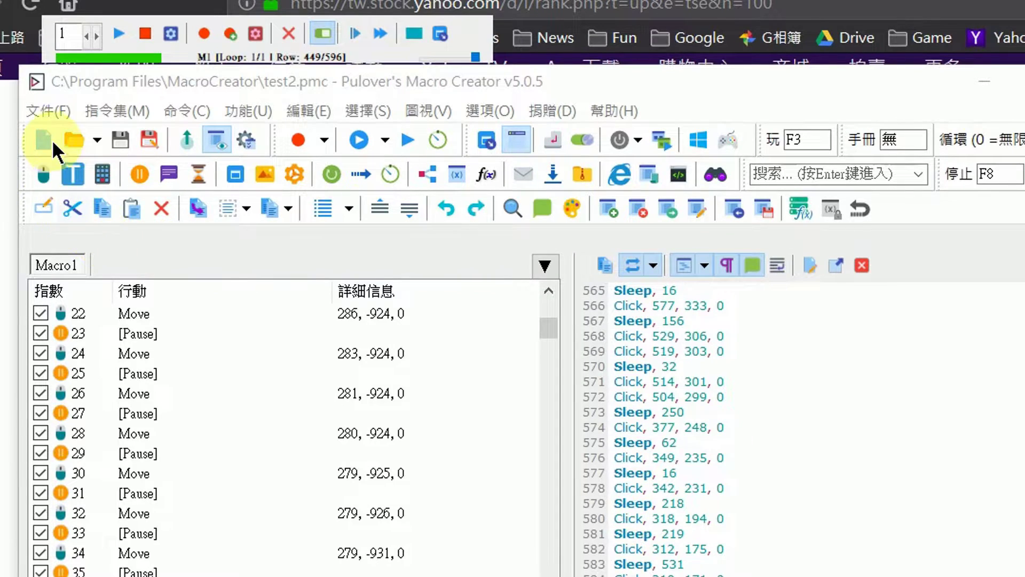
{"action": "left_click", "coordinate": [52, 113]}
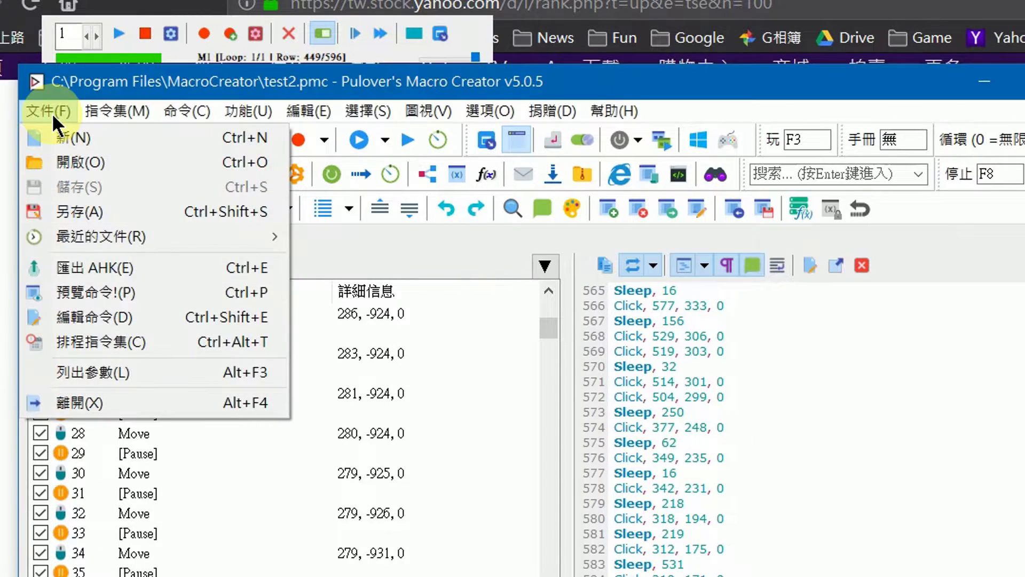
{"action": "left_click", "coordinate": [93, 138]}
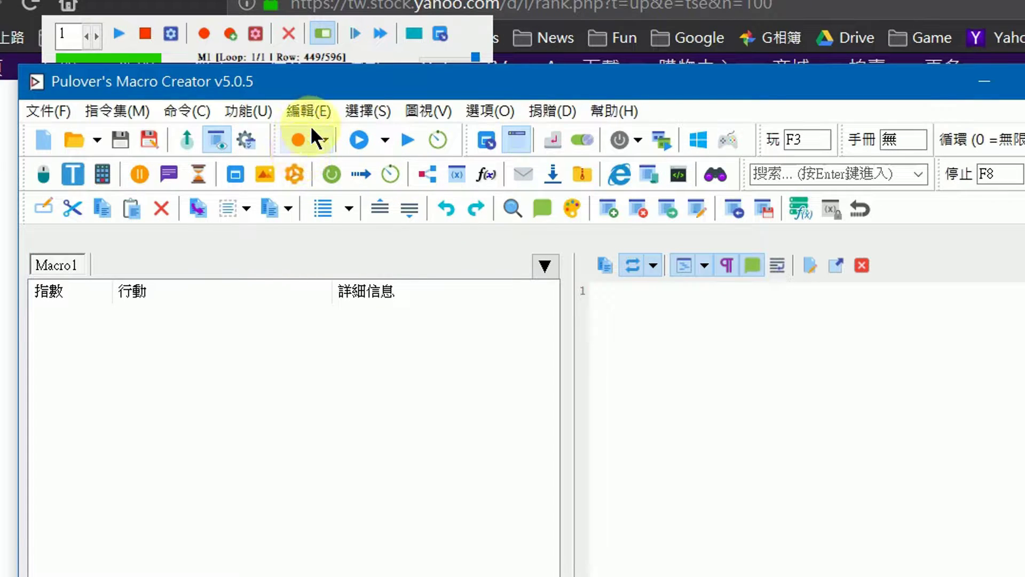
Enter recording mode, dismiss the hotkey notice and start recording a macro over the Yahoo stock ranking page
{"action": "left_click", "coordinate": [300, 139]}
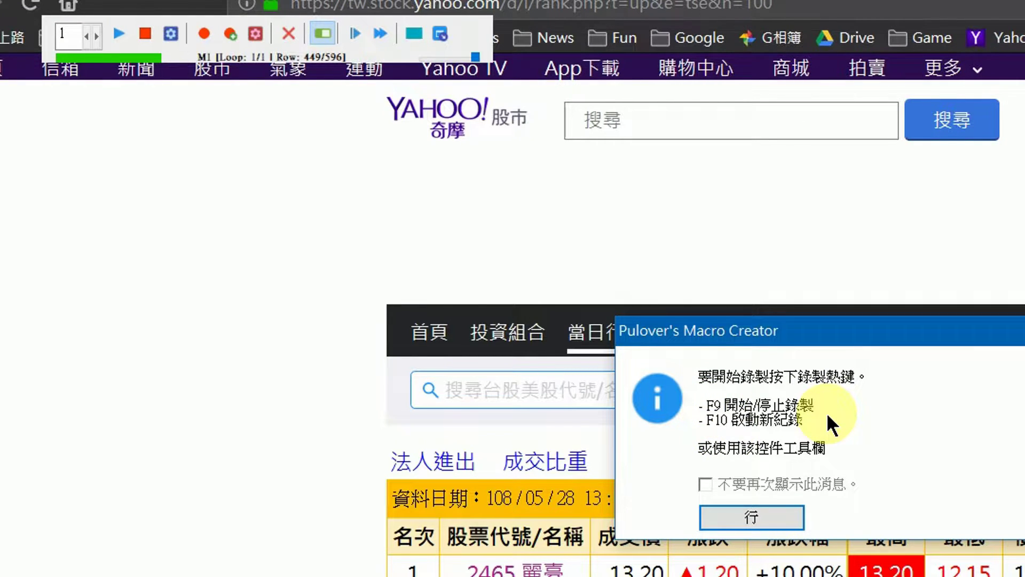
{"action": "left_click", "coordinate": [780, 510]}
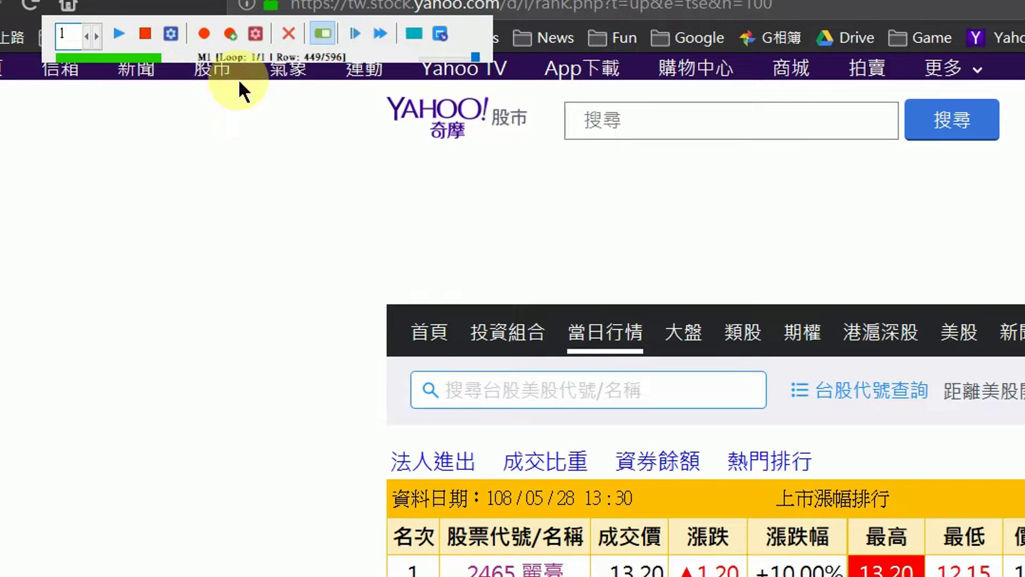
{"action": "left_click", "coordinate": [206, 37]}
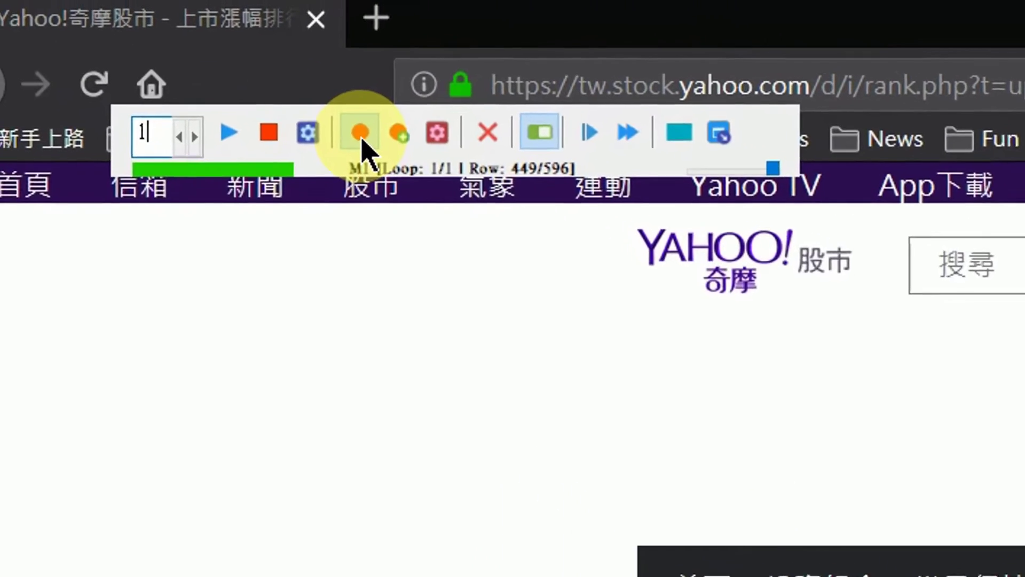
{"action": "left_click", "coordinate": [207, 39]}
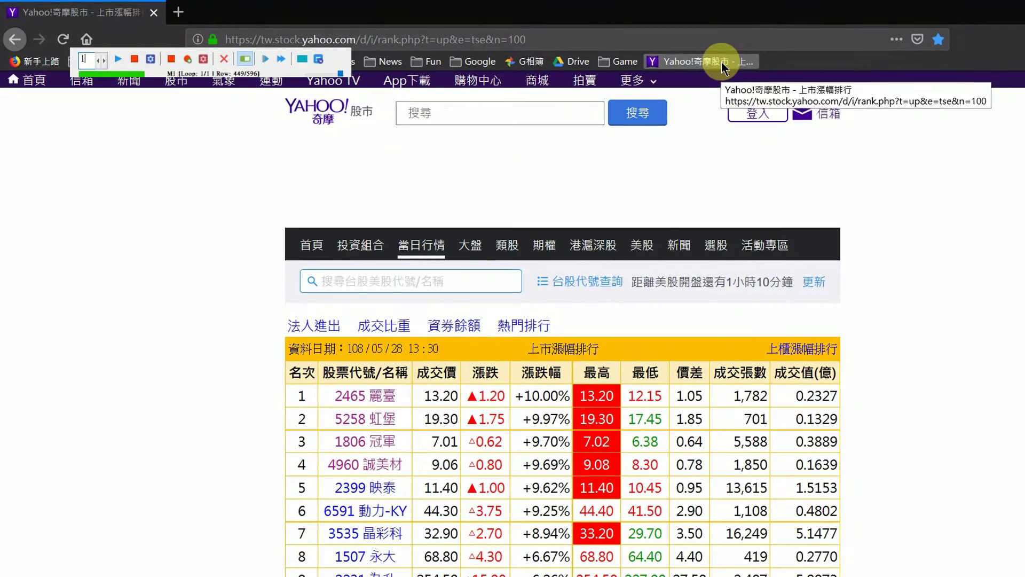
Reload the 上市漲幅排行 page and open stocks 2465 麗臺, 5258 虹堡 and 1806 冠軍 in new tabs
{"action": "left_click", "coordinate": [1017, 88]}
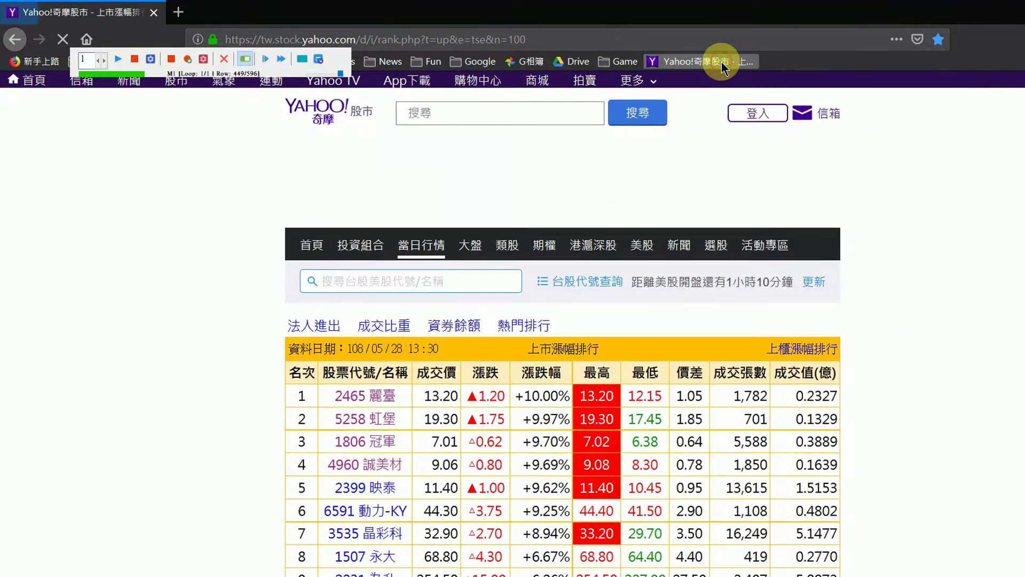
{"action": "left_click", "coordinate": [601, 42]}
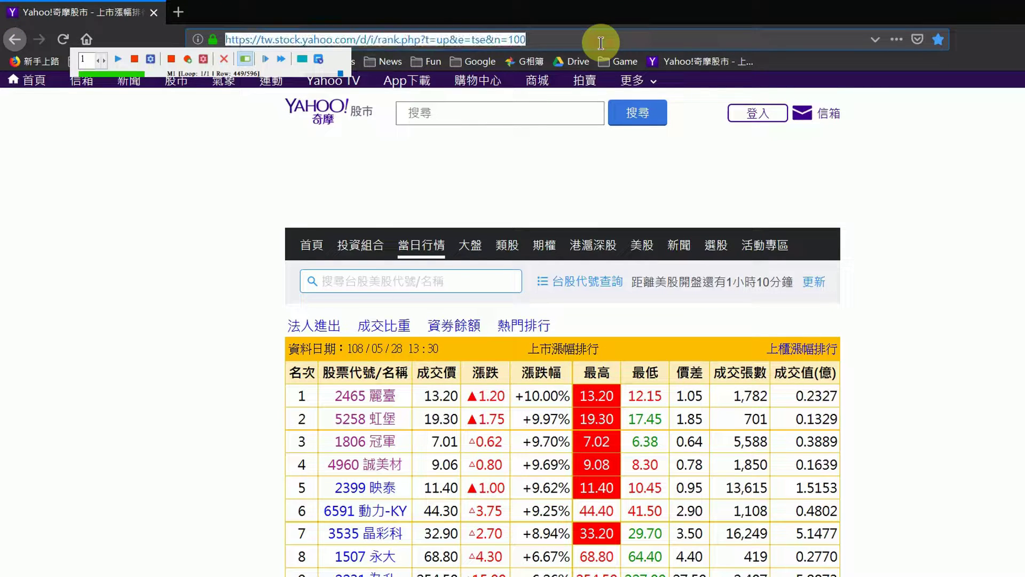
{"action": "key", "text": "Return"}
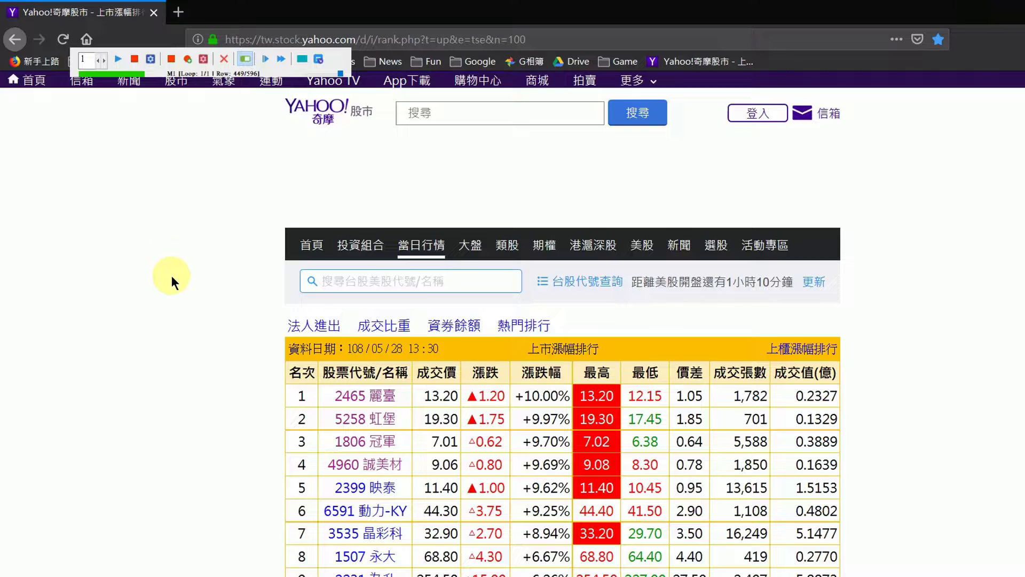
{"action": "middle_click", "coordinate": [355, 397]}
{"action": "middle_click", "coordinate": [355, 420]}
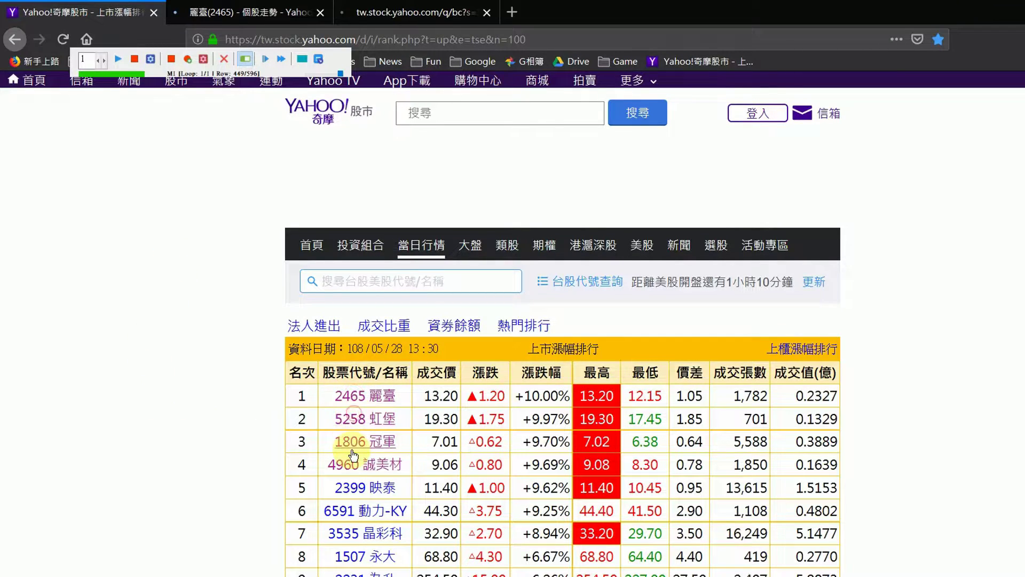
{"action": "middle_click", "coordinate": [357, 443]}
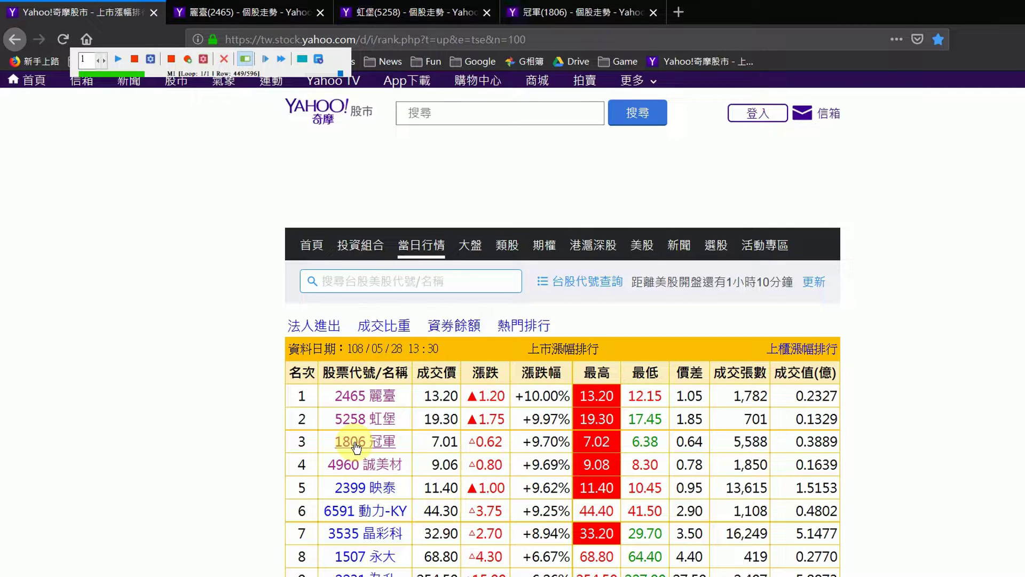
Open stocks 6230 超眾, 2388 威盛 and 6541 泰福-KY from ranks 16 to 18 in new tabs
{"action": "scroll", "coordinate": [356, 446], "scroll_direction": "down", "scroll_amount": 10}
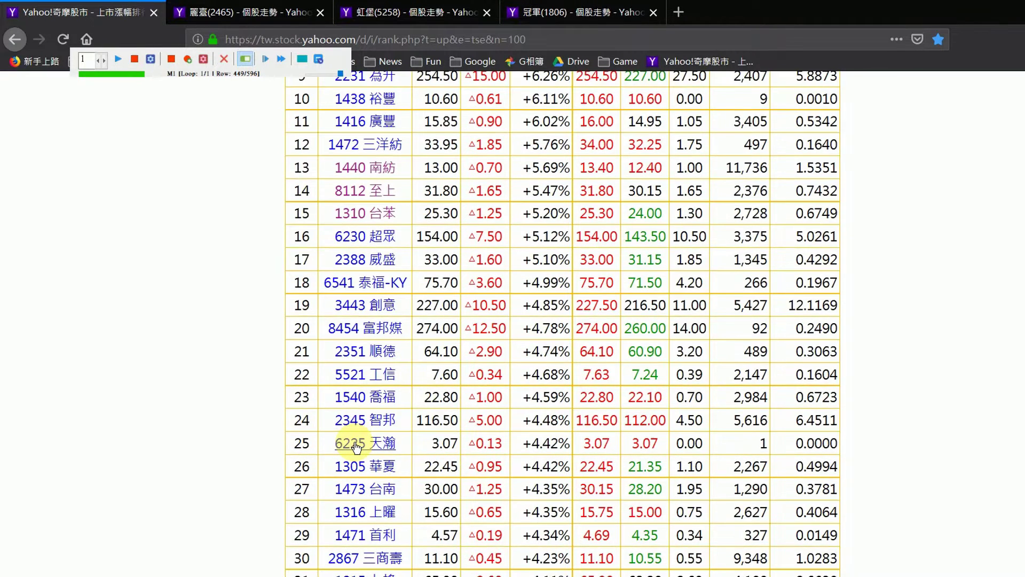
{"action": "middle_click", "coordinate": [354, 236]}
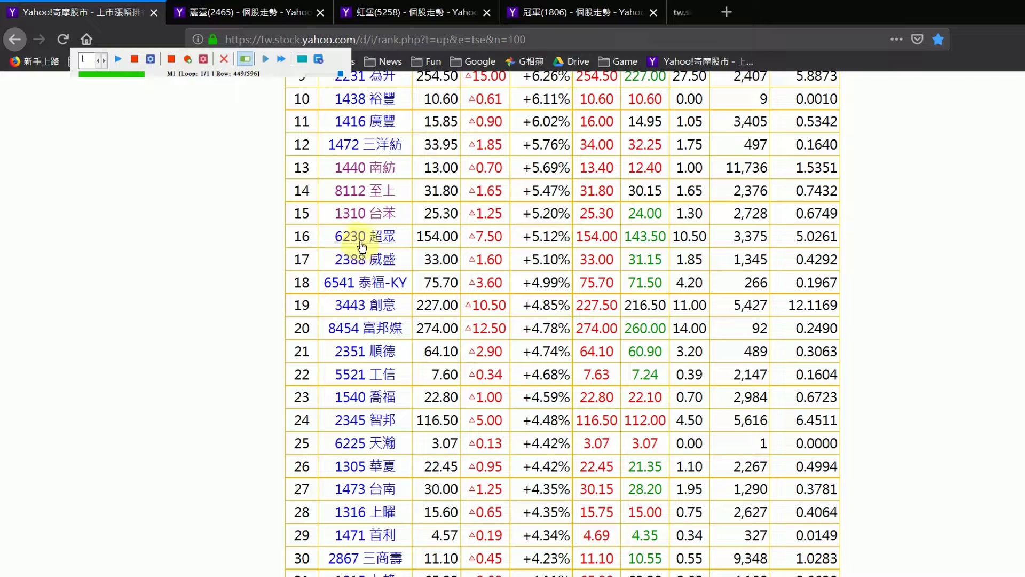
{"action": "middle_click", "coordinate": [352, 259]}
{"action": "middle_click", "coordinate": [341, 291]}
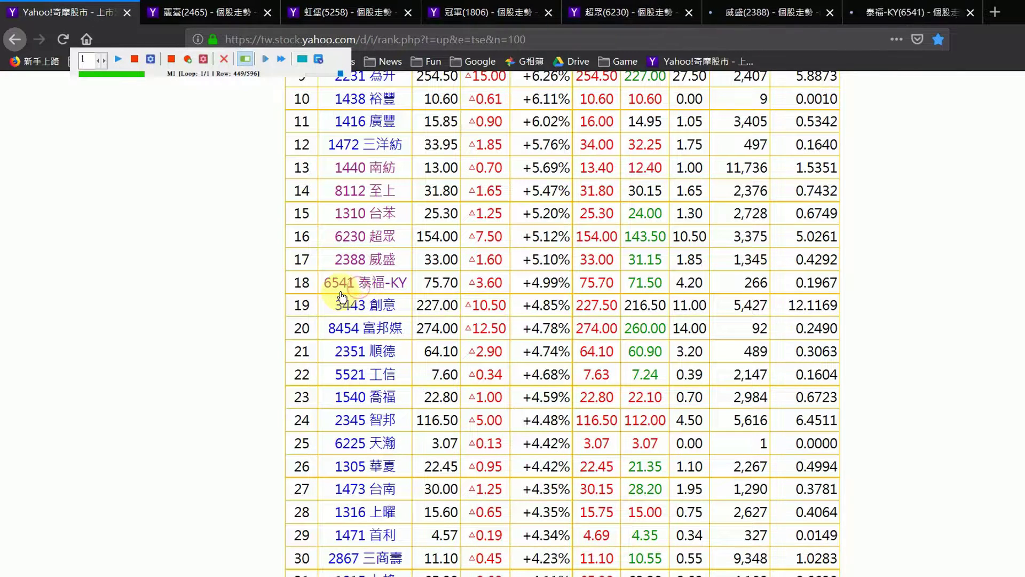
Open stocks 2329 華泰, 1227 佳格 and 1558 伸興 from ranks 41 to 43 in new tabs
{"action": "scroll", "coordinate": [341, 290], "scroll_direction": "down", "scroll_amount": 10}
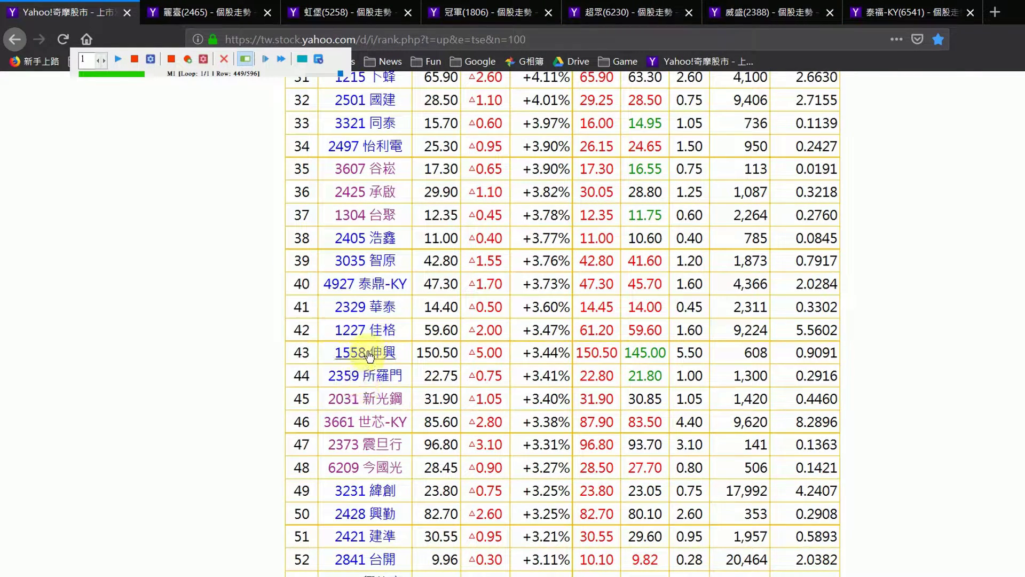
{"action": "middle_click", "coordinate": [369, 312]}
{"action": "middle_click", "coordinate": [366, 329]}
{"action": "middle_click", "coordinate": [364, 354]}
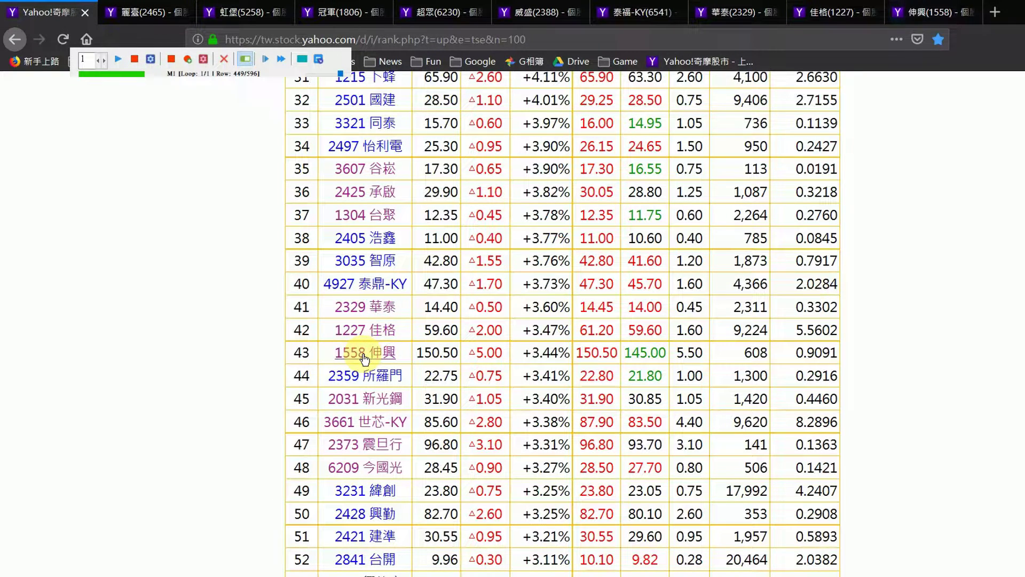
Stop the macro recording and review the generated script from its end back to its beginning
{"action": "left_click", "coordinate": [172, 59]}
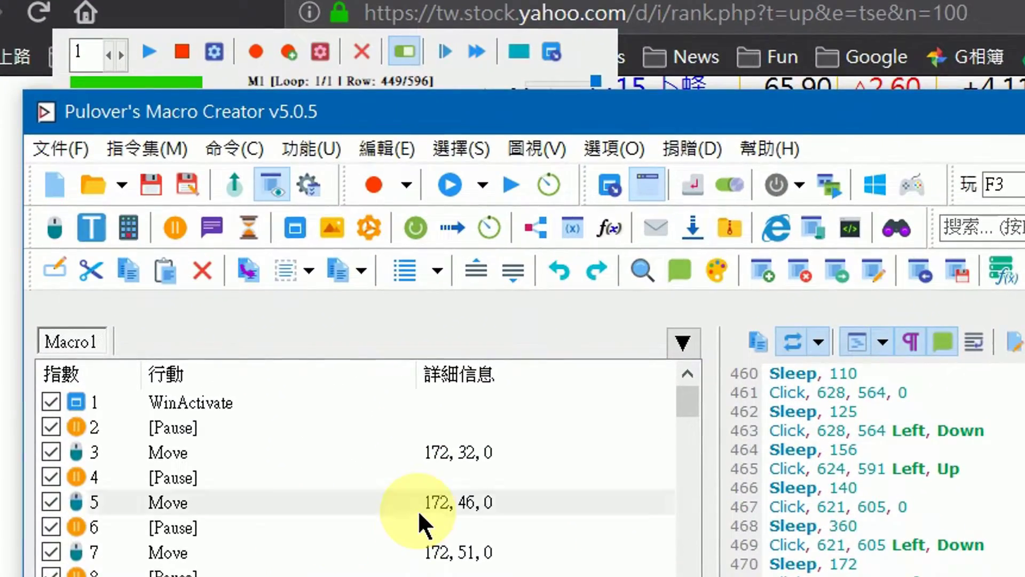
{"action": "left_click", "coordinate": [259, 283]}
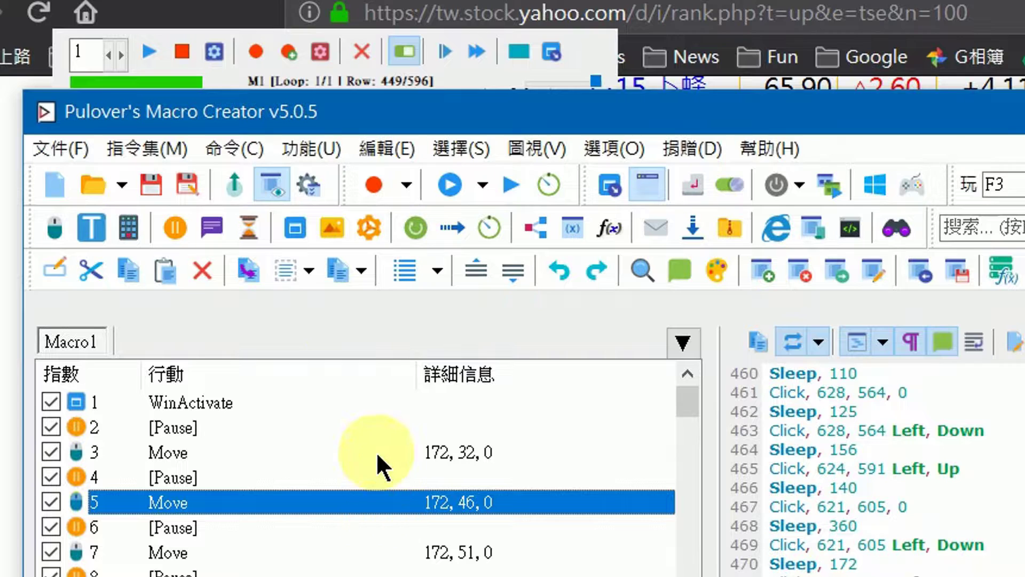
{"action": "scroll", "coordinate": [862, 470], "scroll_direction": "up", "scroll_amount": 6}
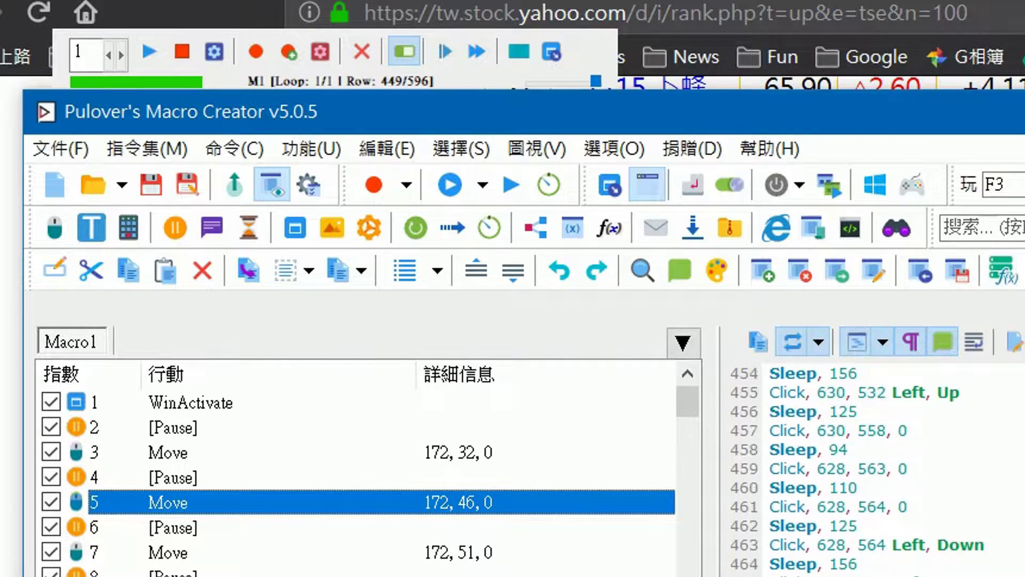
{"action": "scroll", "coordinate": [862, 469], "scroll_direction": "up", "scroll_amount": 20}
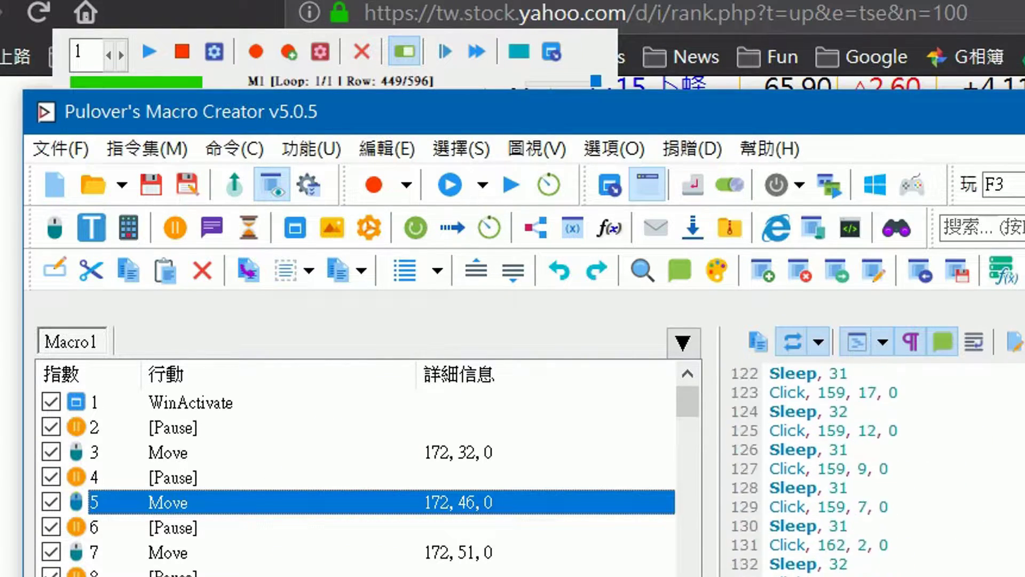
Save the recorded macro project as test3 in the MacroCreator folder
{"action": "left_click", "coordinate": [150, 185]}
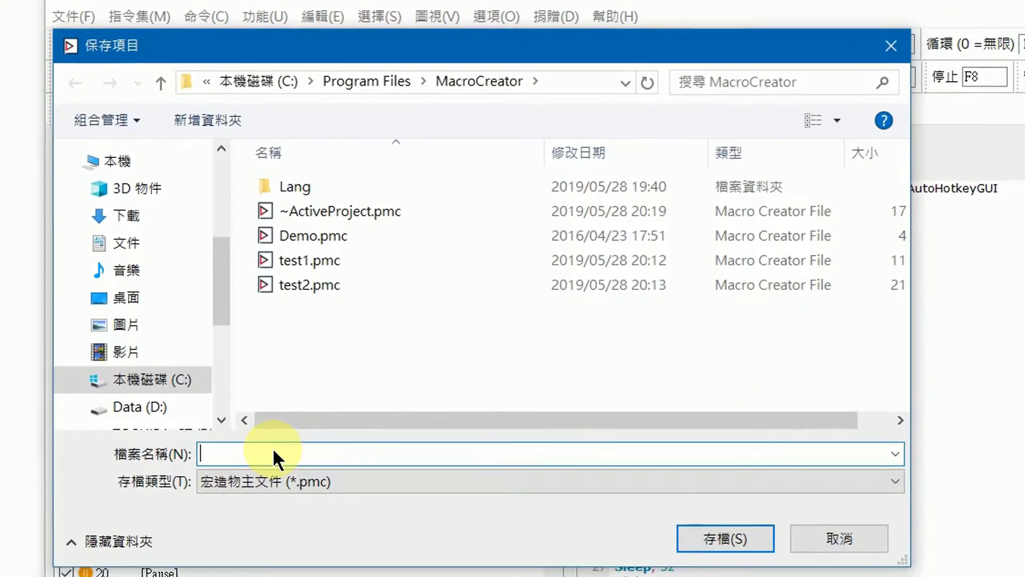
{"action": "type", "text": "tes"}
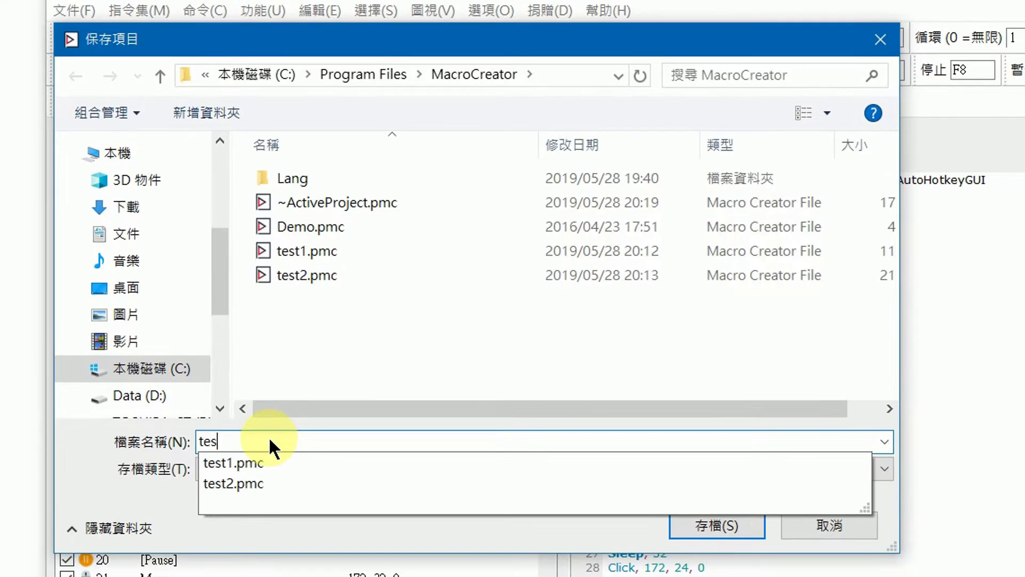
{"action": "type", "text": "t3"}
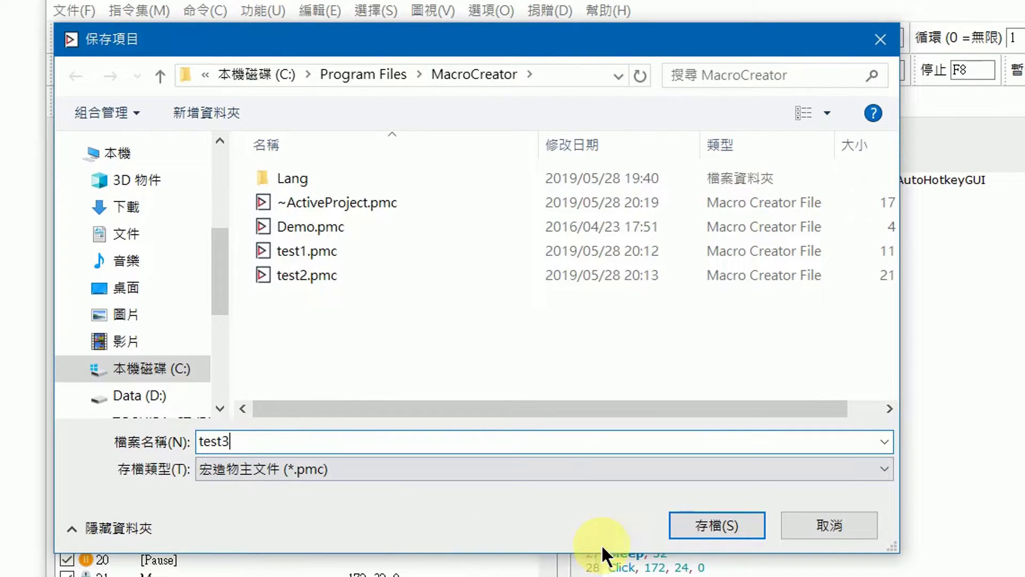
{"action": "left_click", "coordinate": [710, 517]}
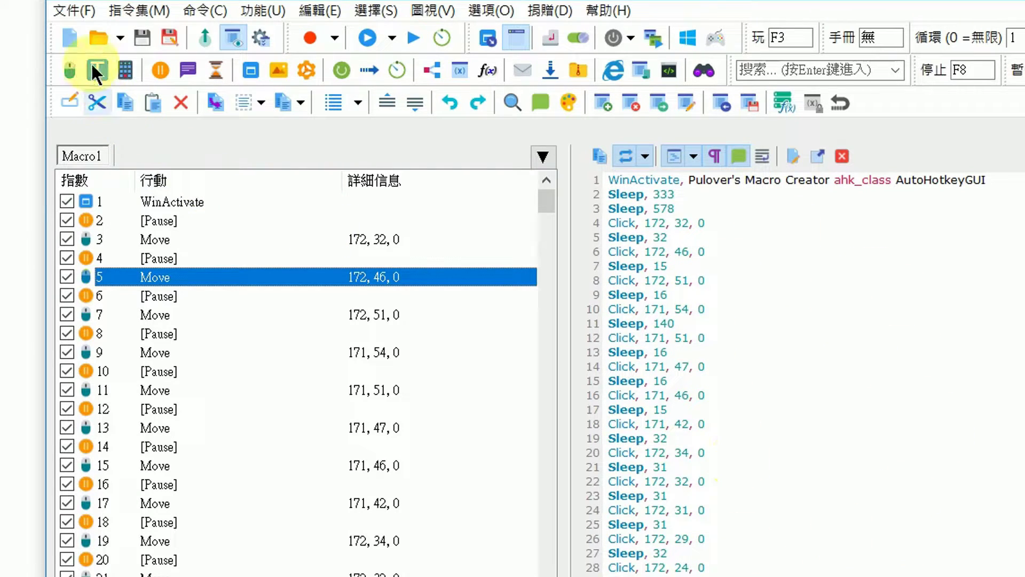
Export Macro1 as an AutoHotkey script to C:\Program Files\MacroCreator\test3.ahk with the default options
{"action": "left_click", "coordinate": [89, 13]}
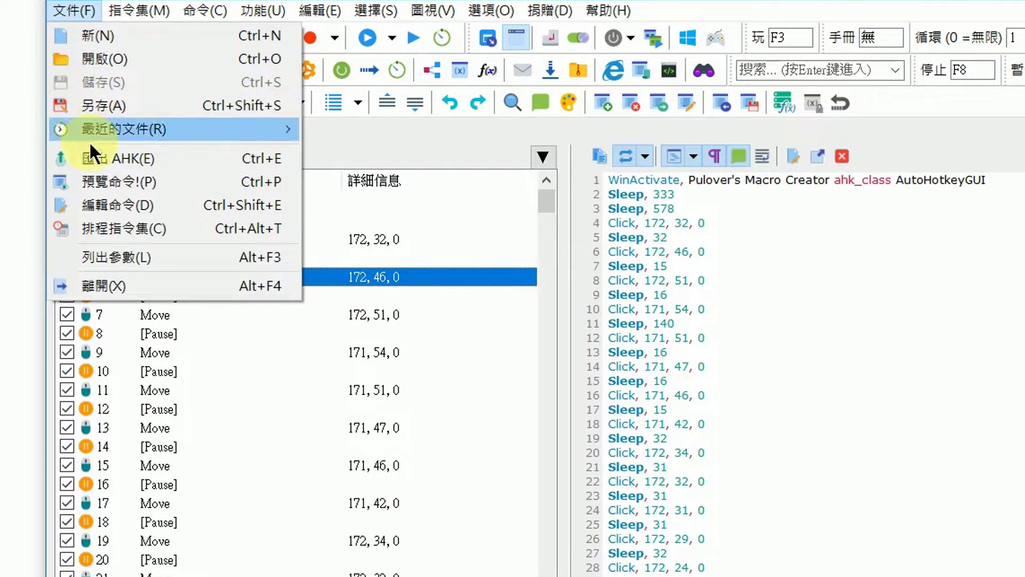
{"action": "left_click", "coordinate": [185, 158]}
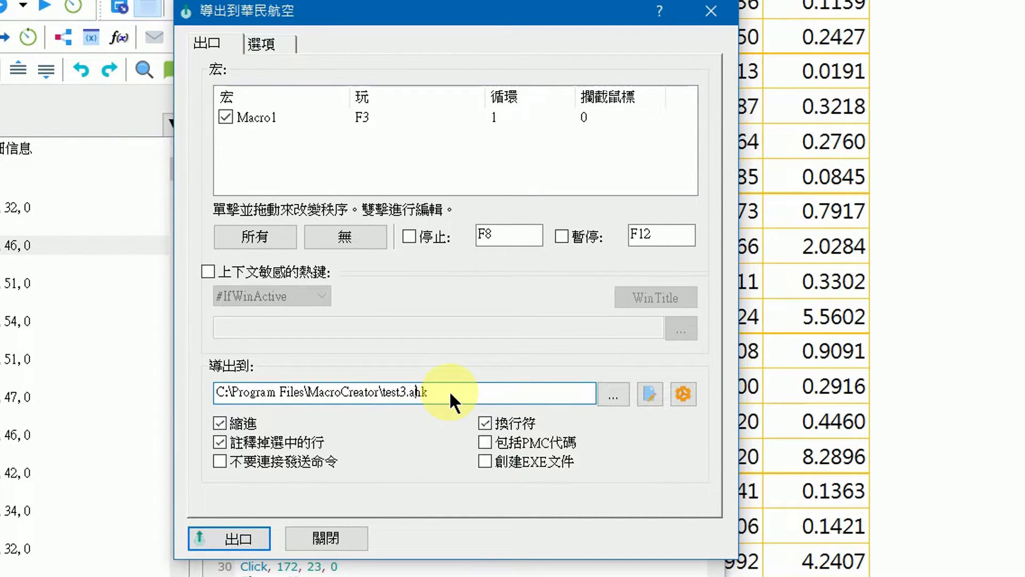
{"action": "left_click", "coordinate": [237, 536]}
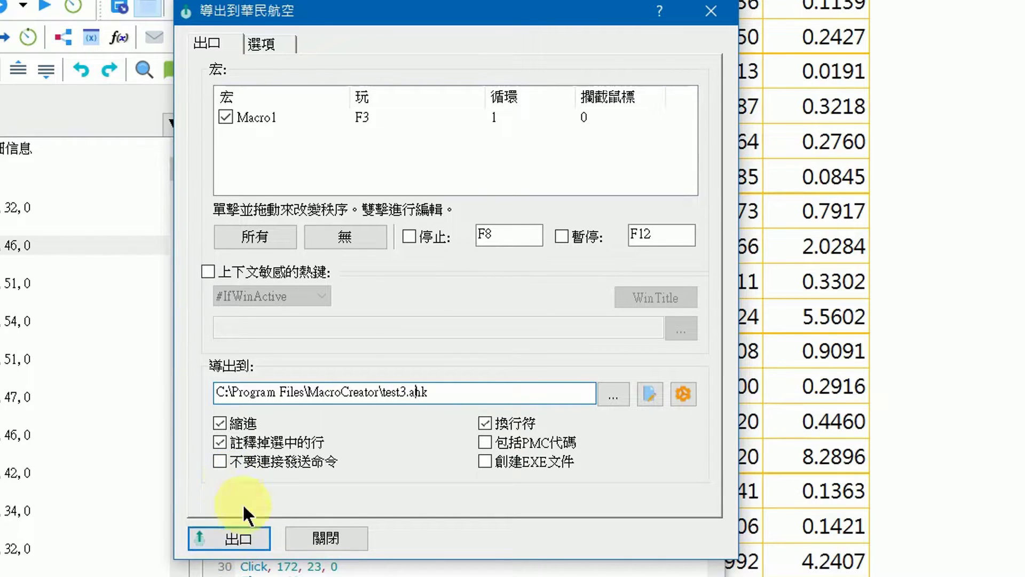
{"action": "left_click", "coordinate": [231, 536]}
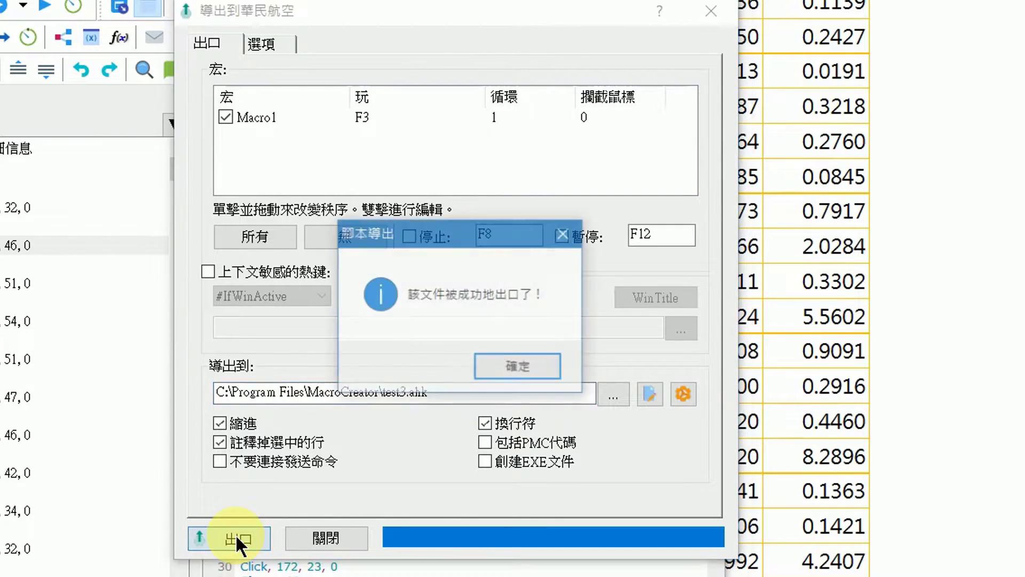
{"action": "left_click", "coordinate": [507, 363]}
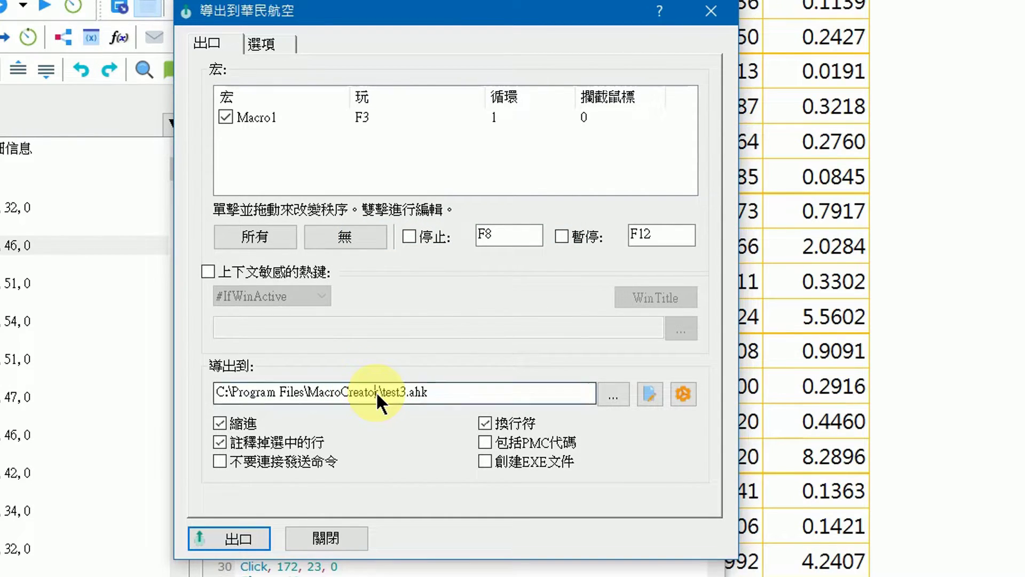
{"action": "left_click_drag", "start_coordinate": [375, 395], "coordinate": [198, 396]}
{"action": "left_click", "coordinate": [444, 393]}
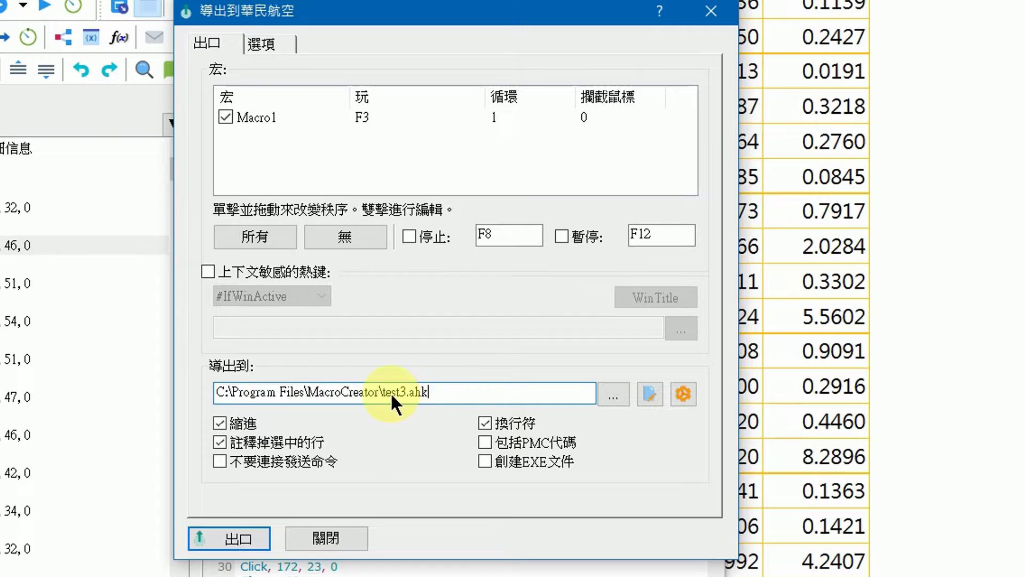
{"action": "left_click", "coordinate": [445, 398]}
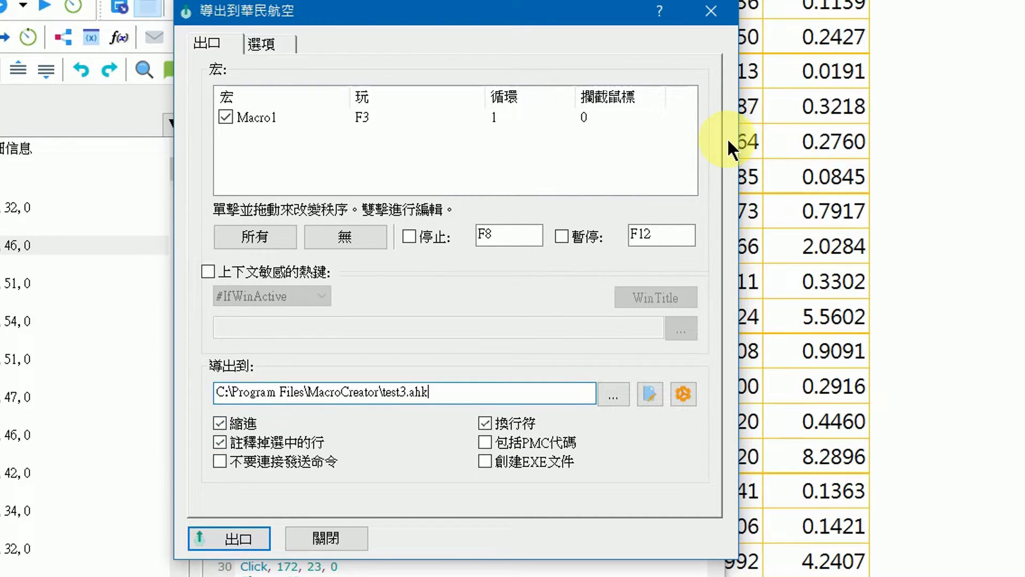
Close the export dialog and all nine stock tabs in the browser, from 伸興 back to 麗臺, keeping only the Yahoo ranking page open
{"action": "left_click", "coordinate": [711, 12]}
{"action": "key", "text": "F3"}
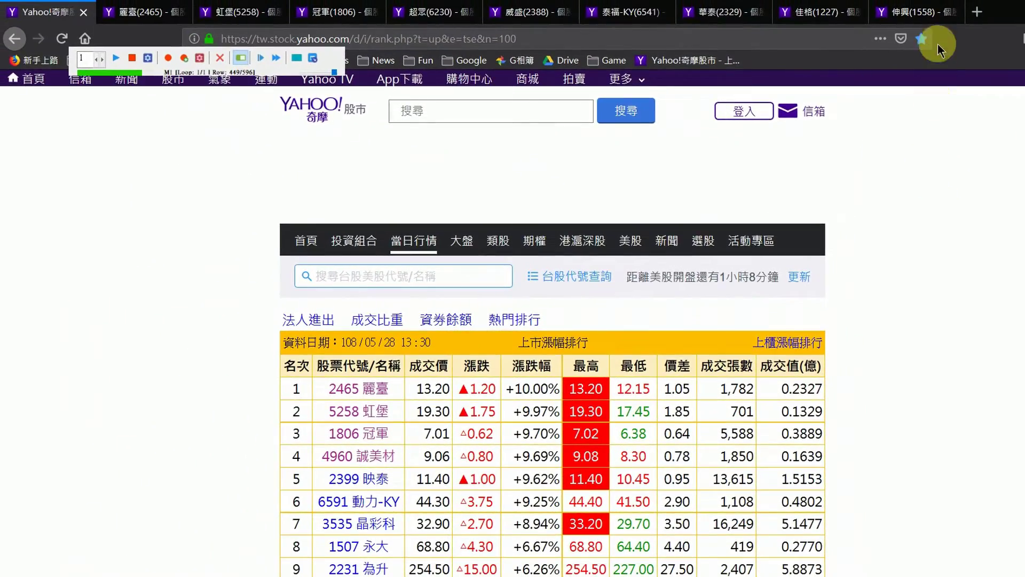
{"action": "left_click", "coordinate": [939, 12]}
{"action": "left_click", "coordinate": [953, 12]}
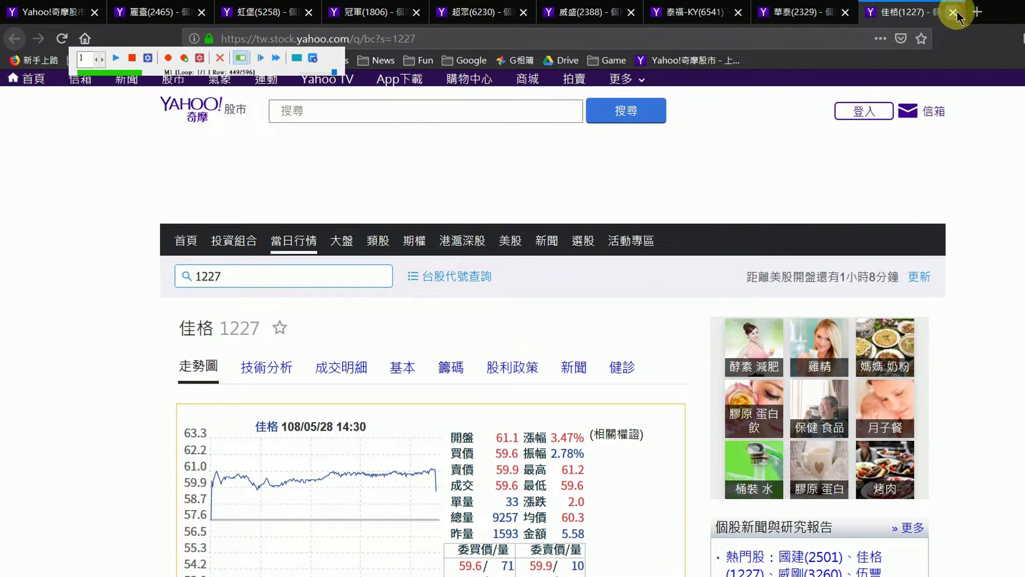
{"action": "left_click", "coordinate": [953, 14]}
{"action": "left_click", "coordinate": [954, 15]}
{"action": "left_click", "coordinate": [954, 15]}
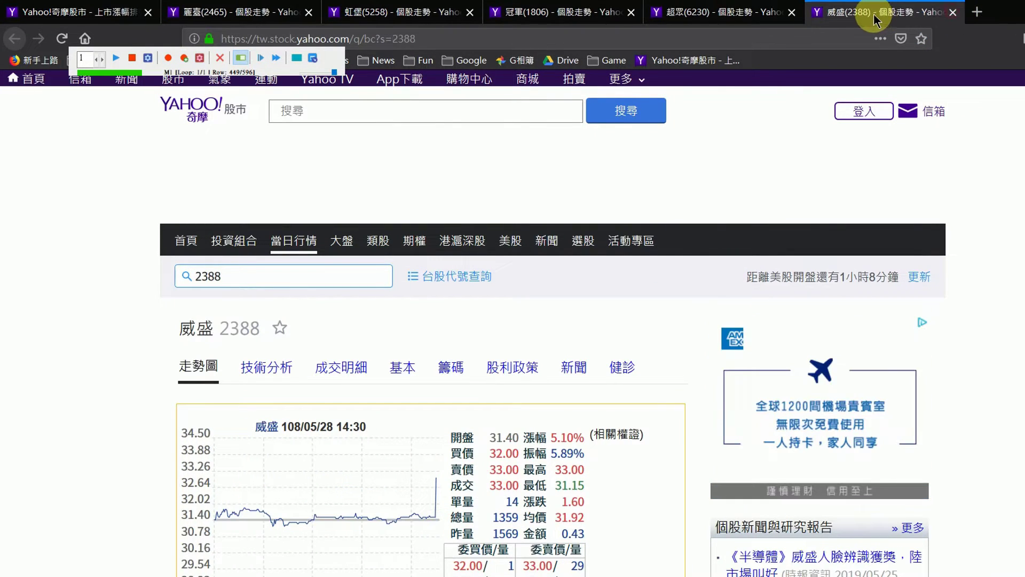
{"action": "left_click", "coordinate": [950, 12]}
{"action": "left_click", "coordinate": [805, 12]}
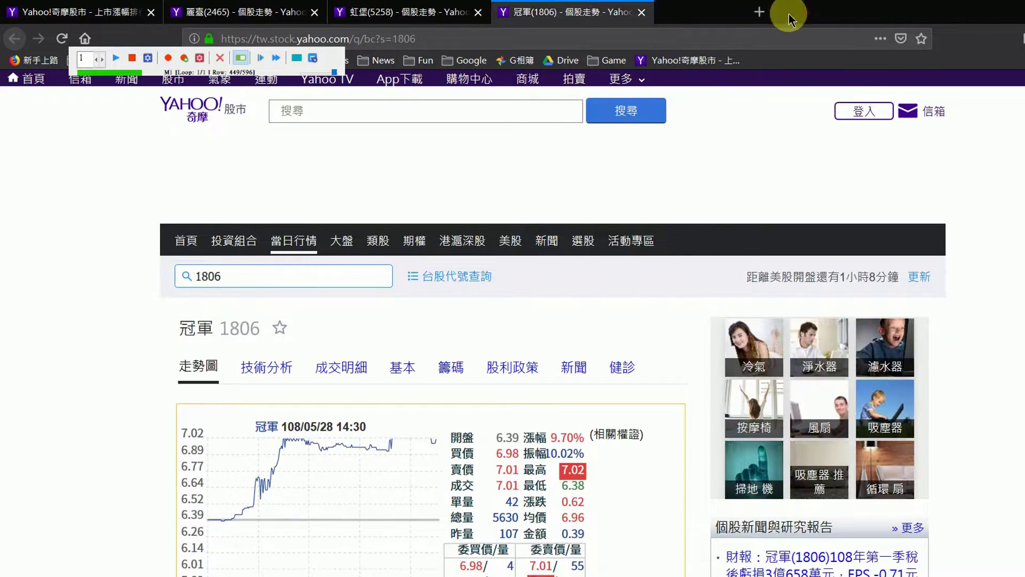
{"action": "left_click", "coordinate": [642, 11]}
{"action": "left_click", "coordinate": [477, 21]}
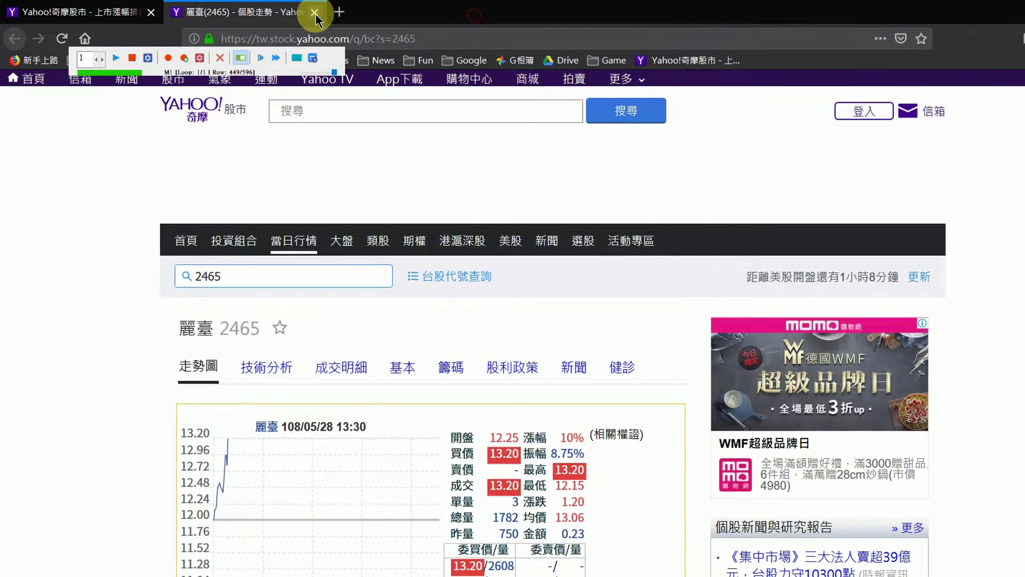
{"action": "left_click", "coordinate": [315, 12]}
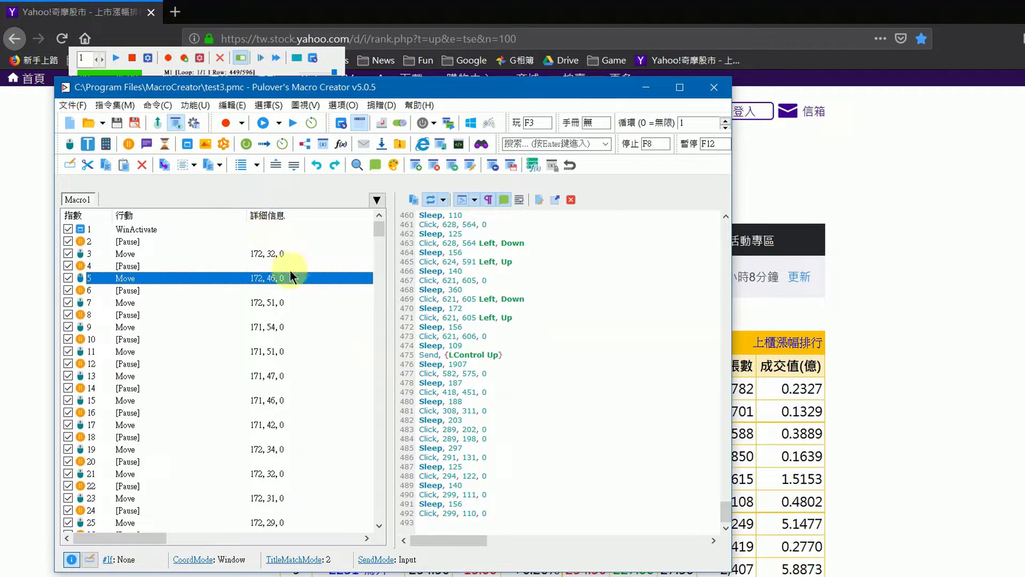
Move the Pulover's Macro Creator window clear of the floating playback controls and play the recorded test3 macro
{"action": "left_click_drag", "start_coordinate": [153, 89], "coordinate": [148, 98]}
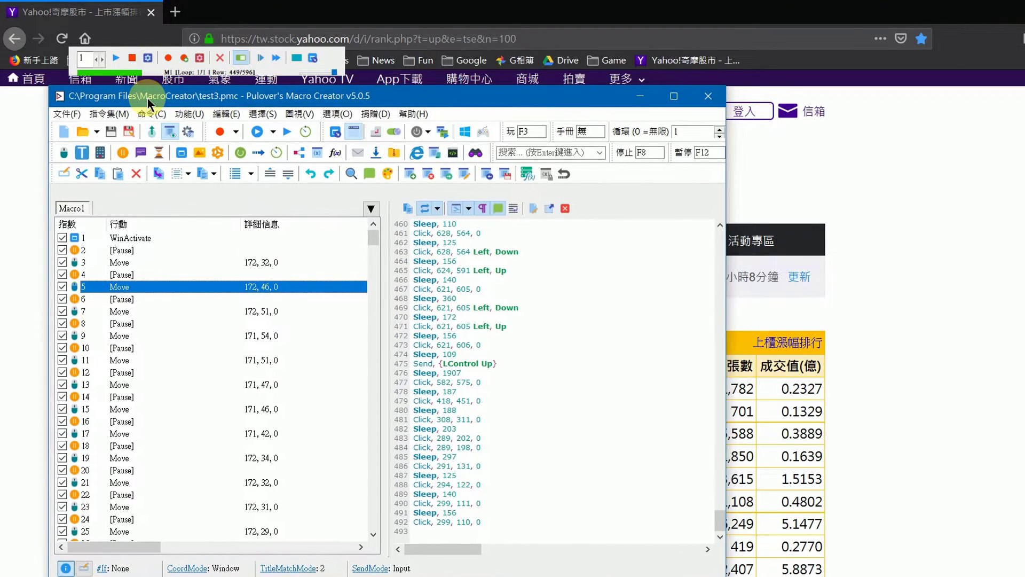
{"action": "left_click", "coordinate": [117, 59]}
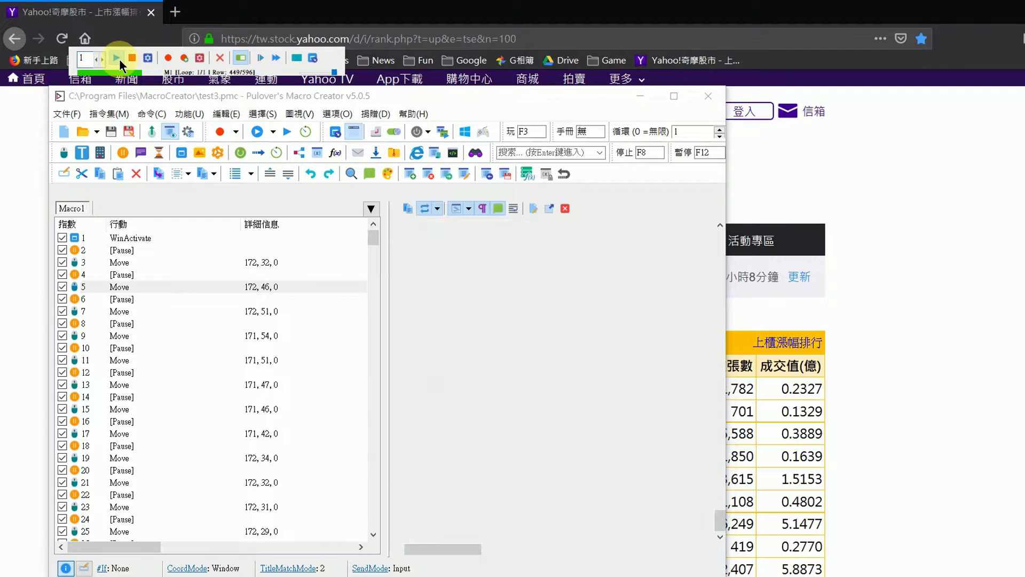